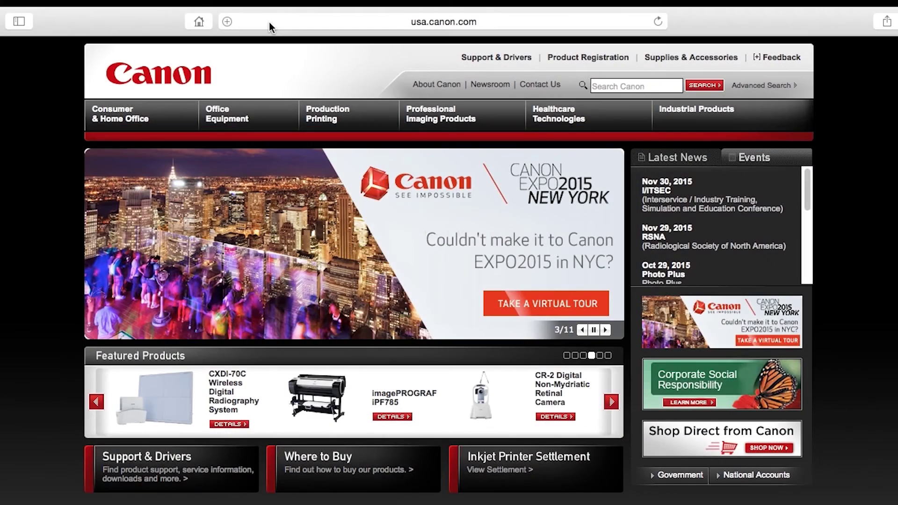
Go to canon.com/ijsetup and choose U.S.A. and the PIXMA MG2920.
{"action": "left_click", "coordinate": [269, 21]}
{"action": "type", "text": "c"}
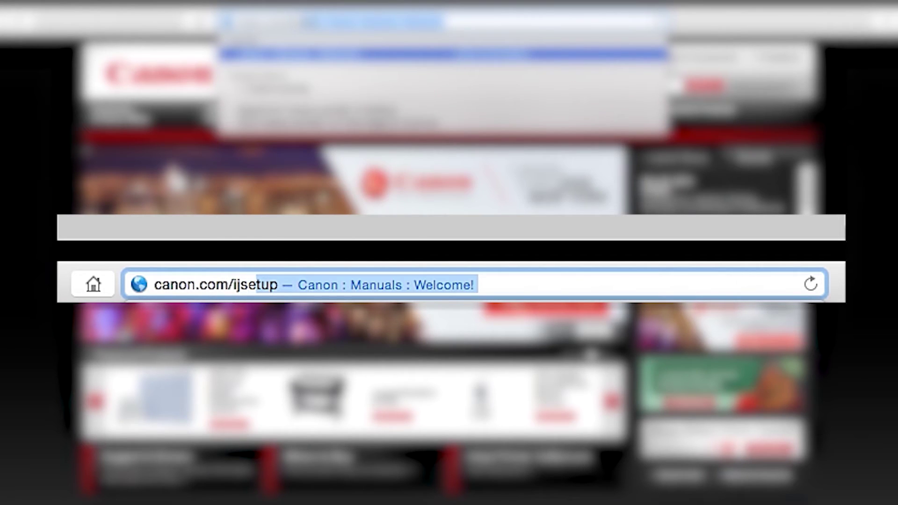
{"action": "type", "text": "tup"}
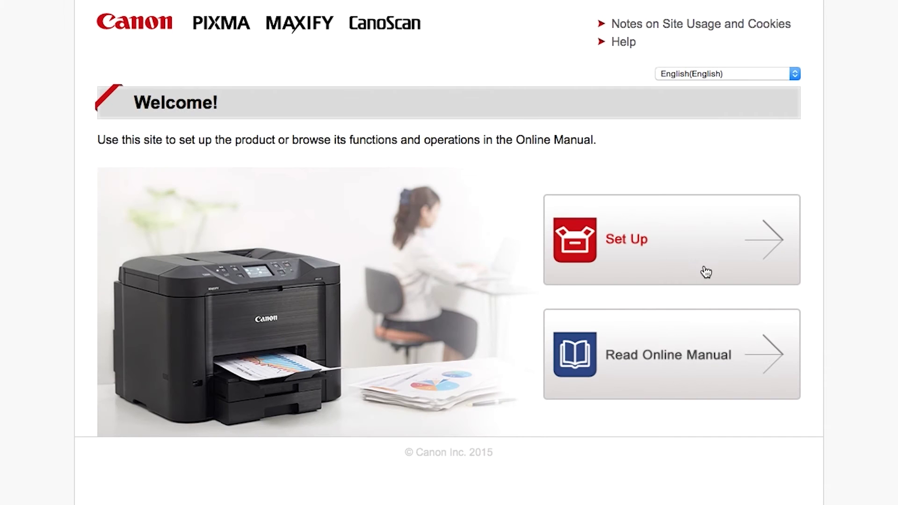
{"action": "left_click", "coordinate": [706, 272]}
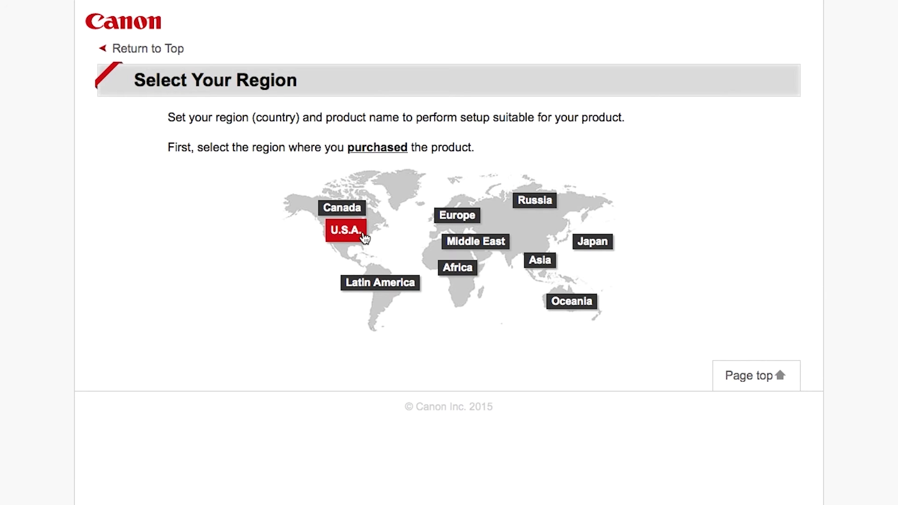
{"action": "left_click", "coordinate": [365, 238]}
{"action": "left_click", "coordinate": [509, 233]}
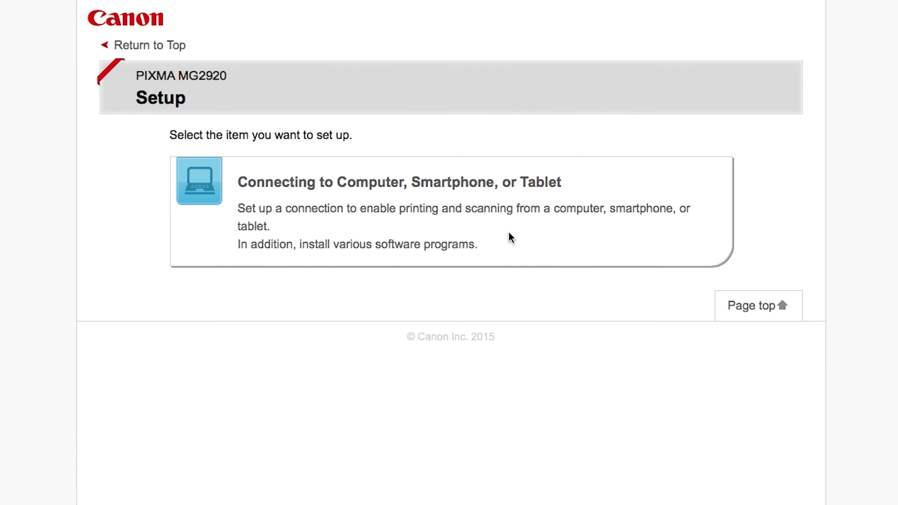
Download the Mac setup file for a computer connection and show the downloads list.
{"action": "left_click", "coordinate": [475, 183]}
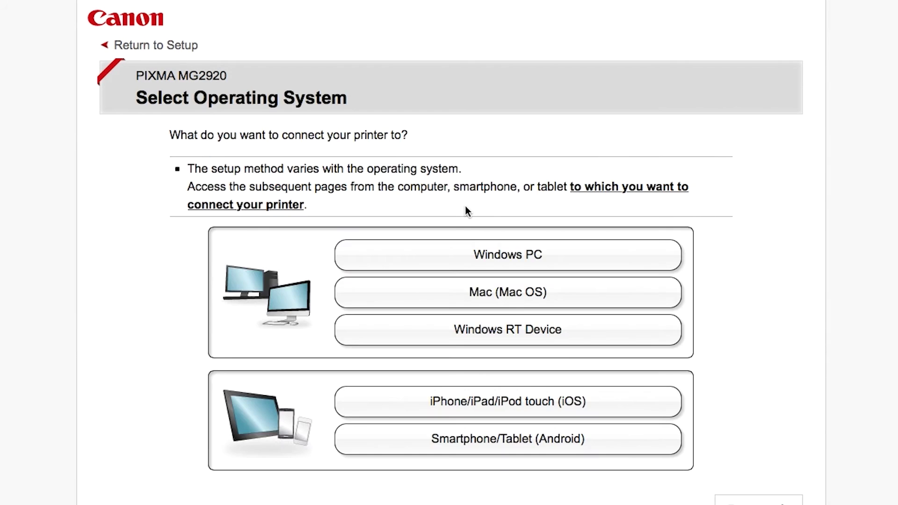
{"action": "left_click", "coordinate": [474, 291]}
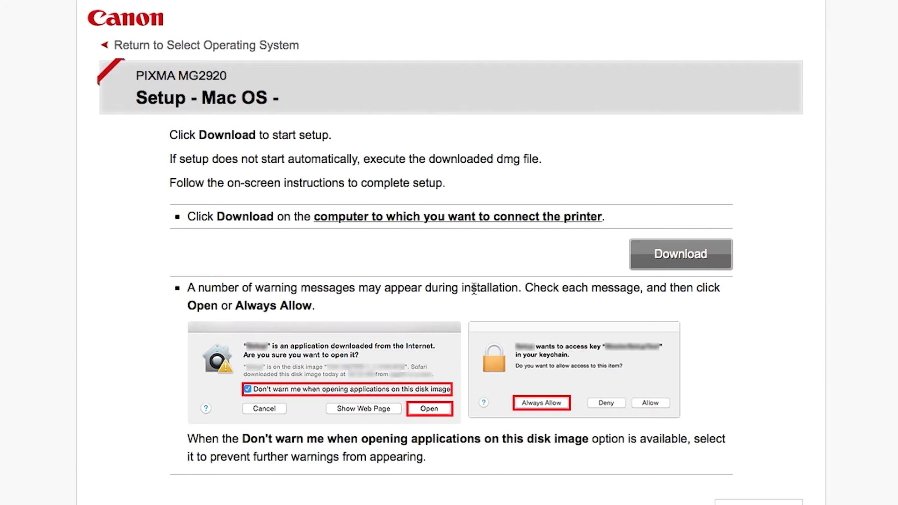
{"action": "left_click", "coordinate": [667, 255]}
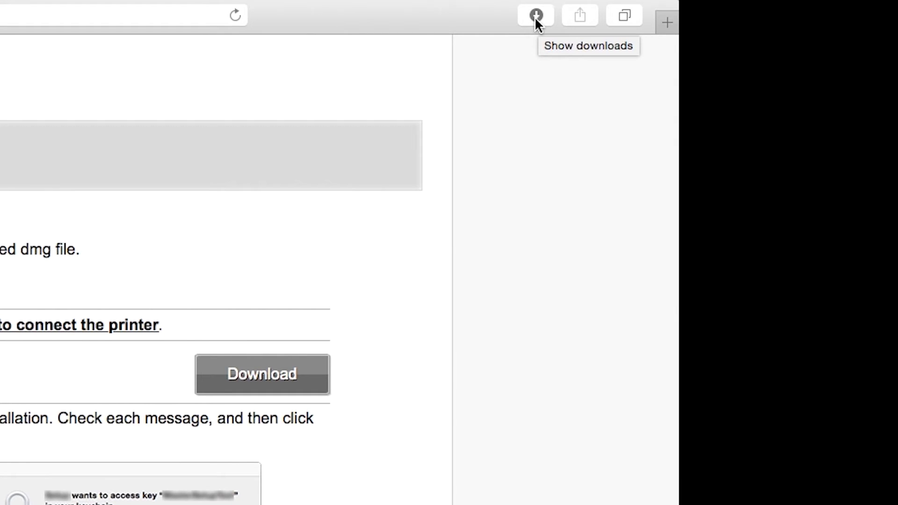
{"action": "left_click", "coordinate": [534, 18]}
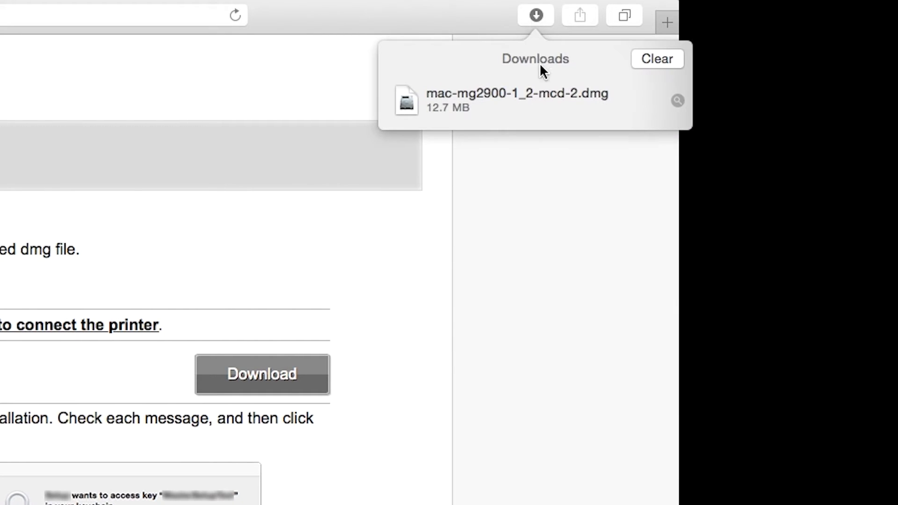
{"action": "double_click", "coordinate": [538, 94]}
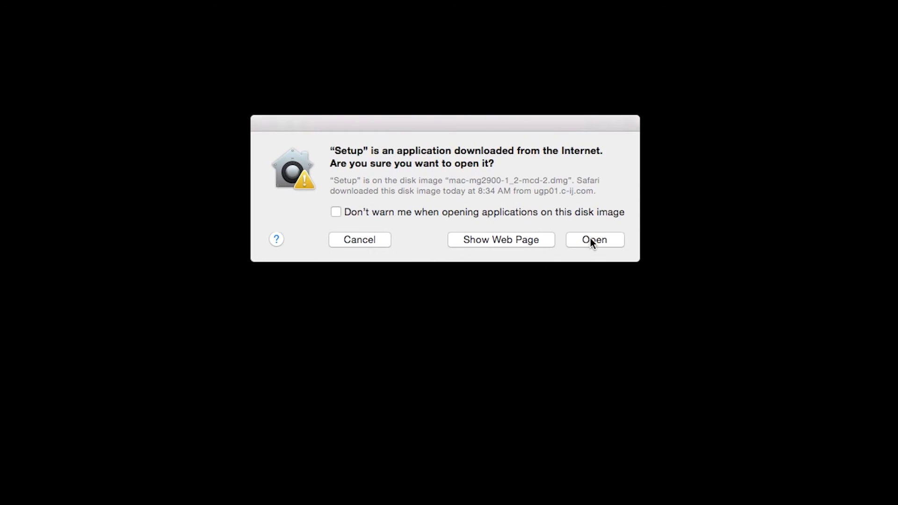
{"action": "left_click", "coordinate": [590, 238]}
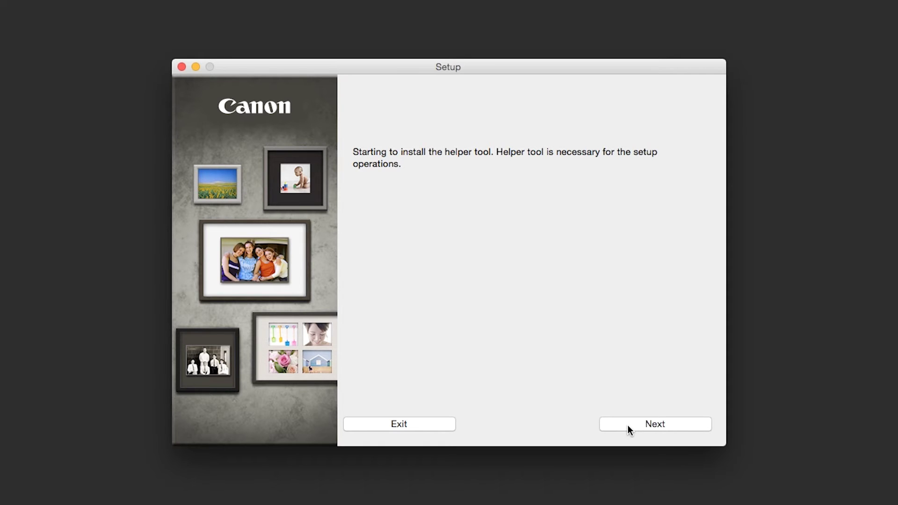
{"action": "left_click", "coordinate": [627, 425]}
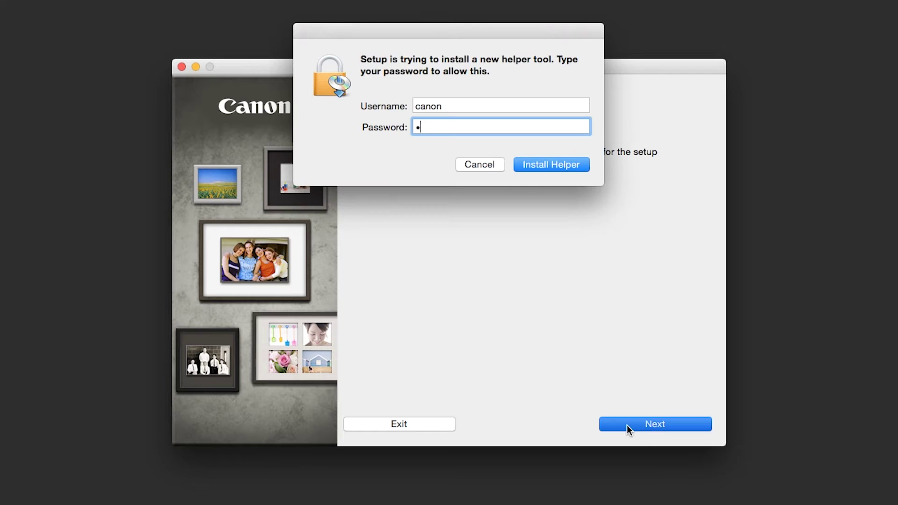
{"action": "left_click", "coordinate": [542, 166]}
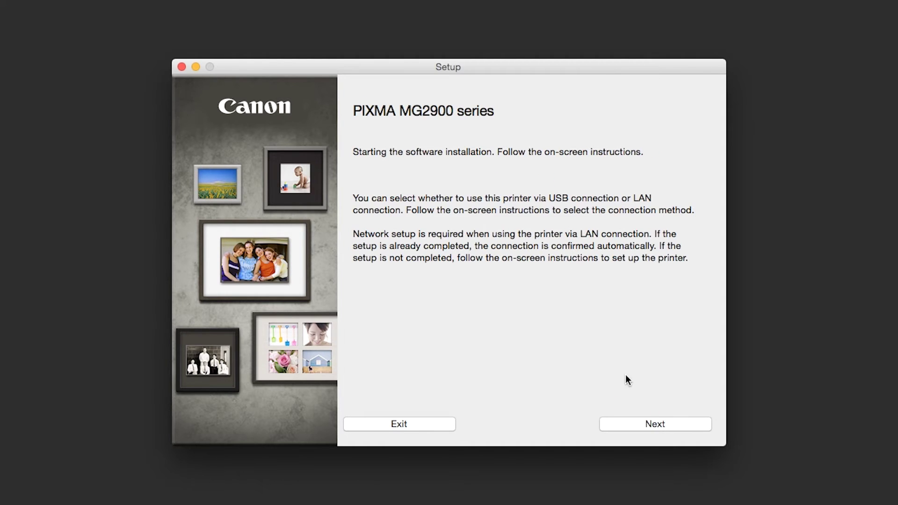
{"action": "left_click", "coordinate": [646, 425]}
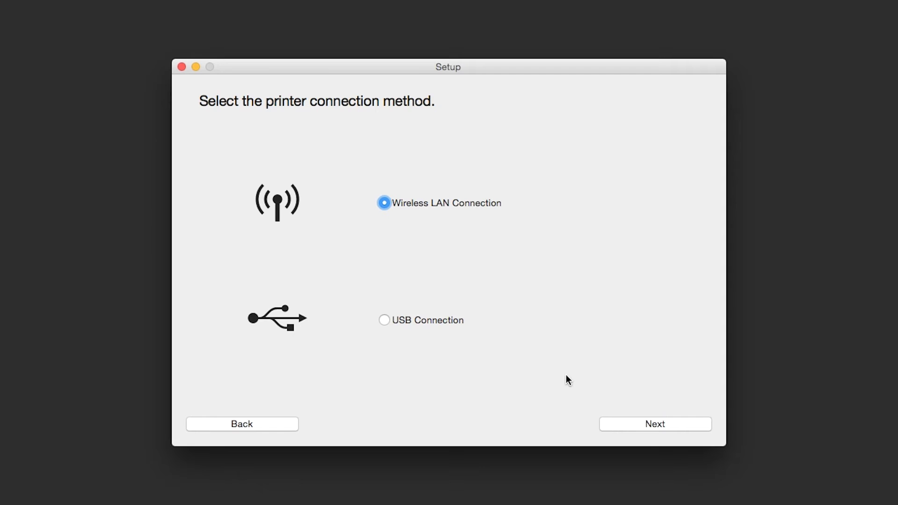
Choose Wireless LAN via Access Point Connection and report the printer isn't listed.
{"action": "left_click", "coordinate": [635, 426]}
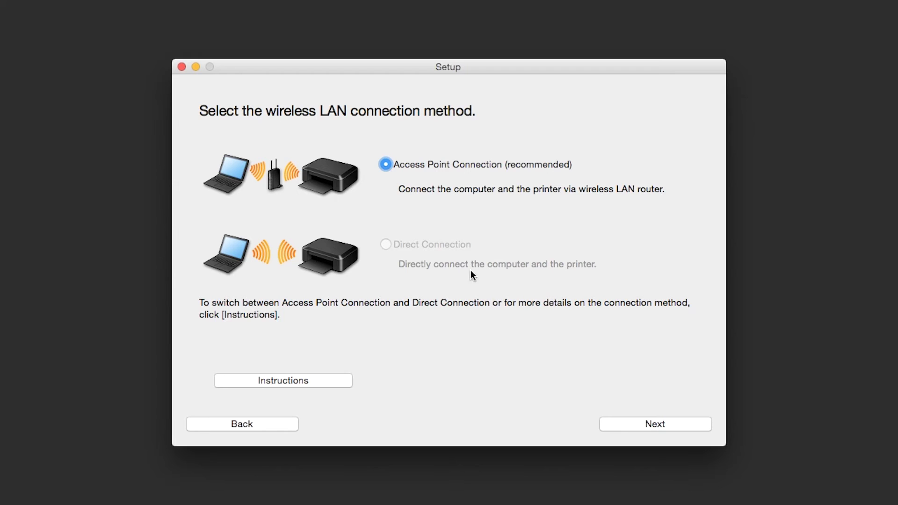
{"action": "left_click", "coordinate": [646, 424]}
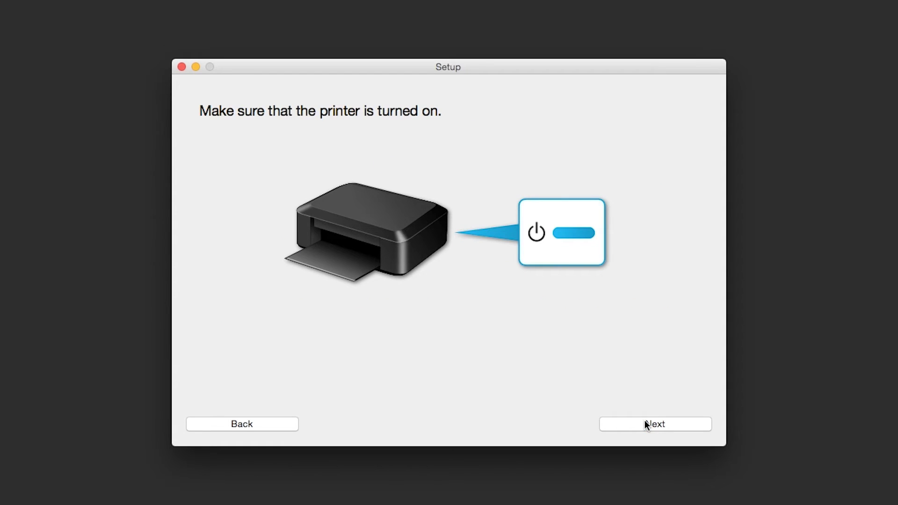
{"action": "left_click", "coordinate": [644, 421]}
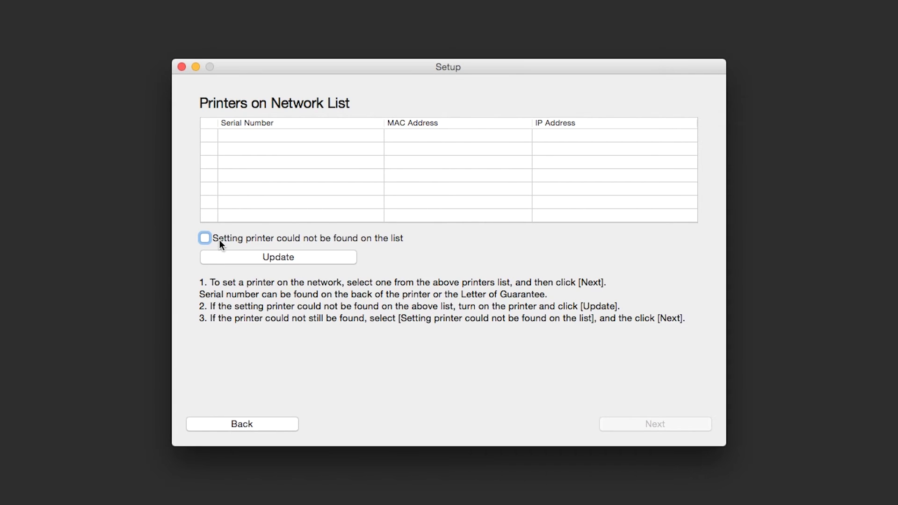
{"action": "left_click", "coordinate": [205, 238]}
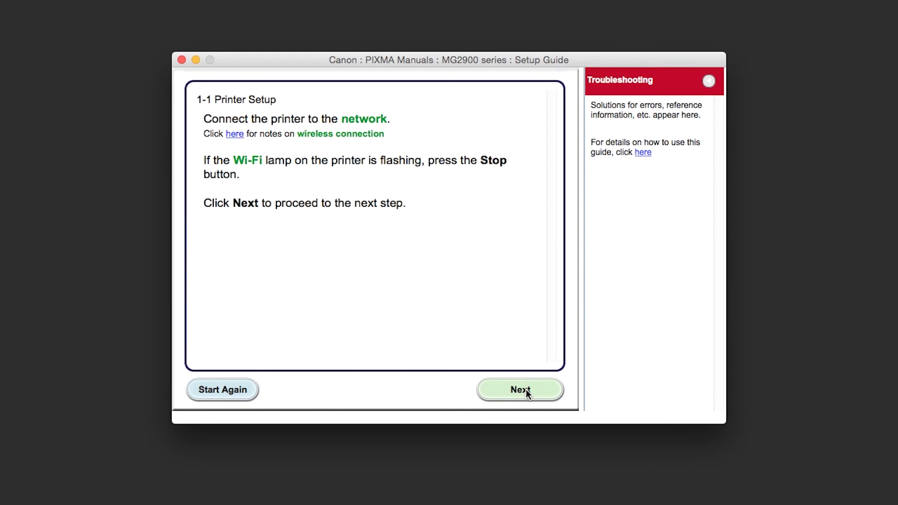
Follow the 3-1 and 3-2 cableless setup pages until the connection completes.
{"action": "left_click", "coordinate": [525, 389]}
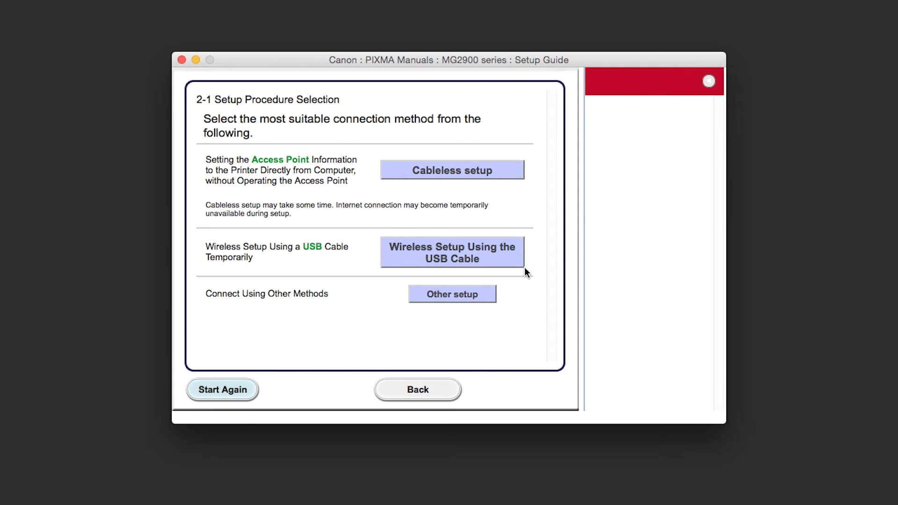
{"action": "left_click", "coordinate": [495, 175]}
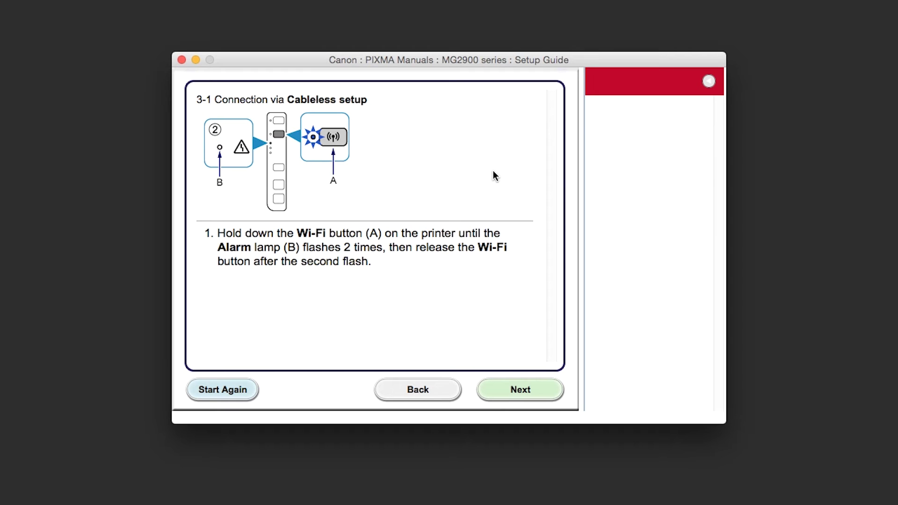
{"action": "left_click", "coordinate": [527, 395]}
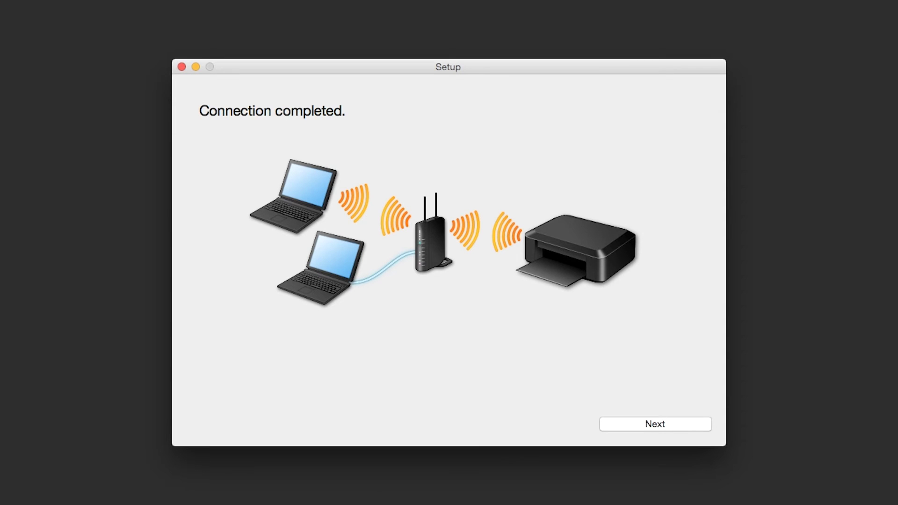
{"action": "left_click", "coordinate": [658, 429]}
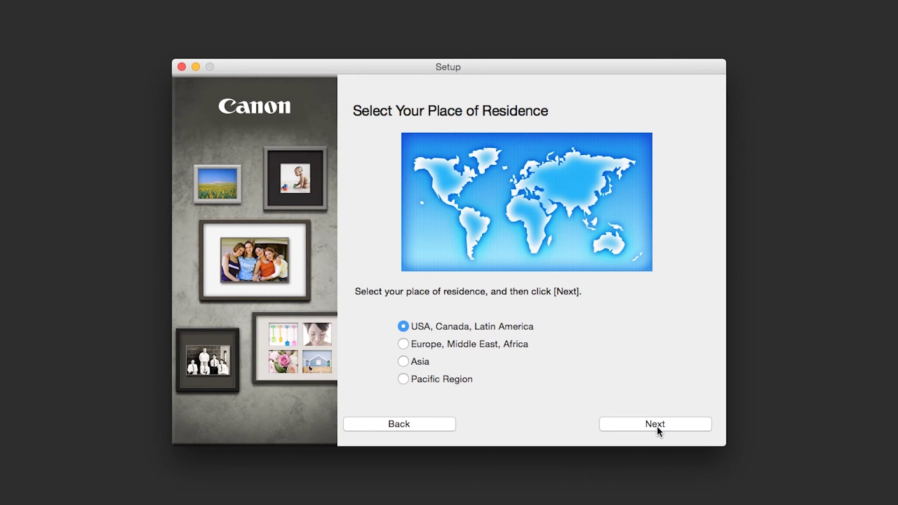
Confirm USA region and United States, then check all six software items including IJ Scan Utility2.
{"action": "left_click", "coordinate": [658, 429]}
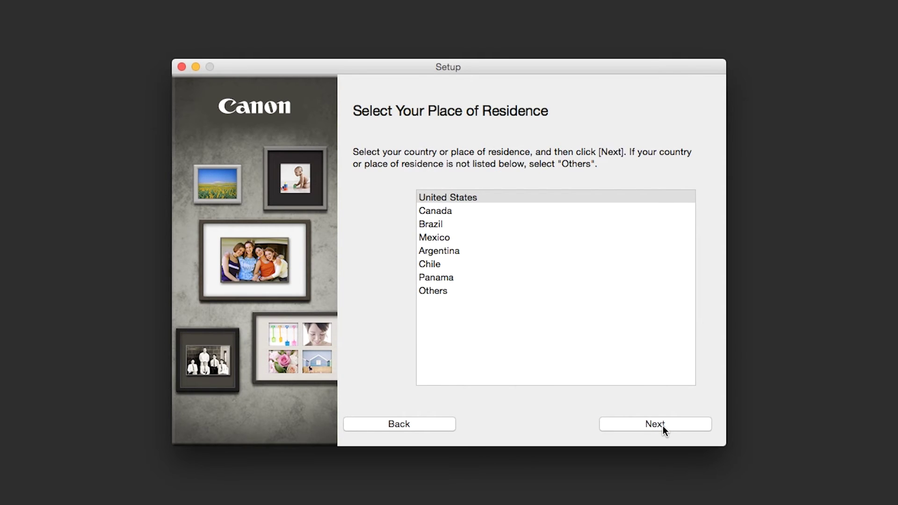
{"action": "left_click", "coordinate": [663, 425]}
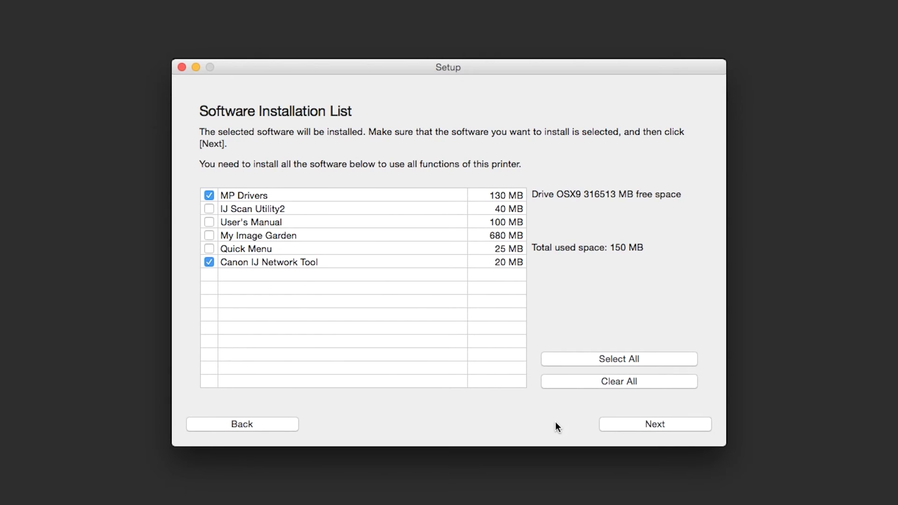
{"action": "left_click", "coordinate": [209, 209]}
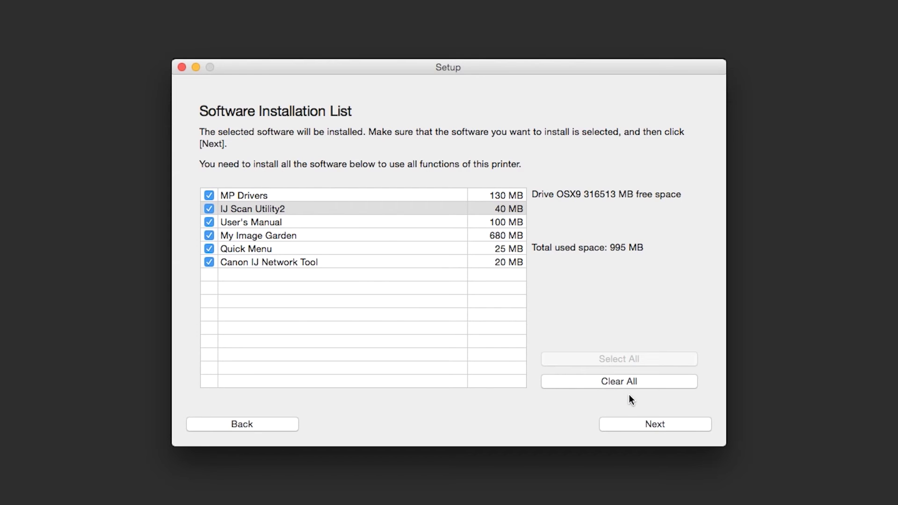
{"action": "left_click", "coordinate": [655, 424]}
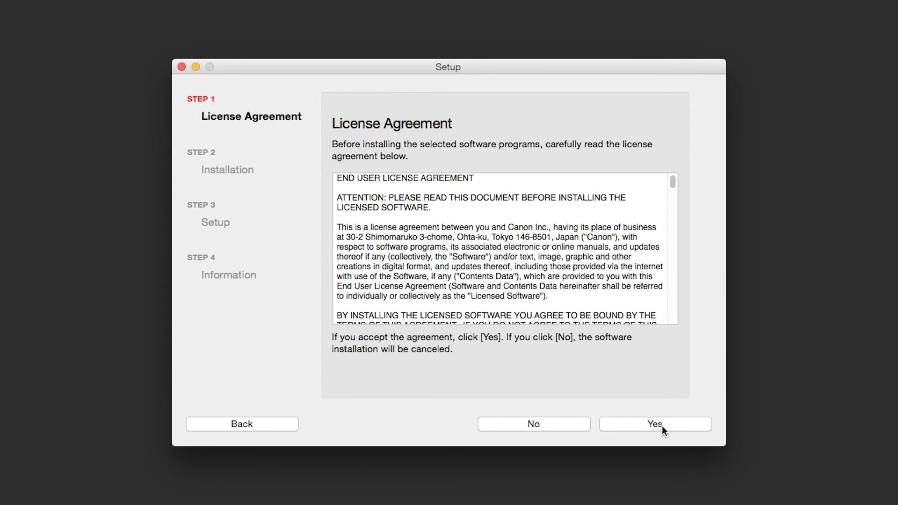
Accept the license agreement and add the Canon MG2900 series (Canon IJ Network) printer.
{"action": "left_click", "coordinate": [662, 425]}
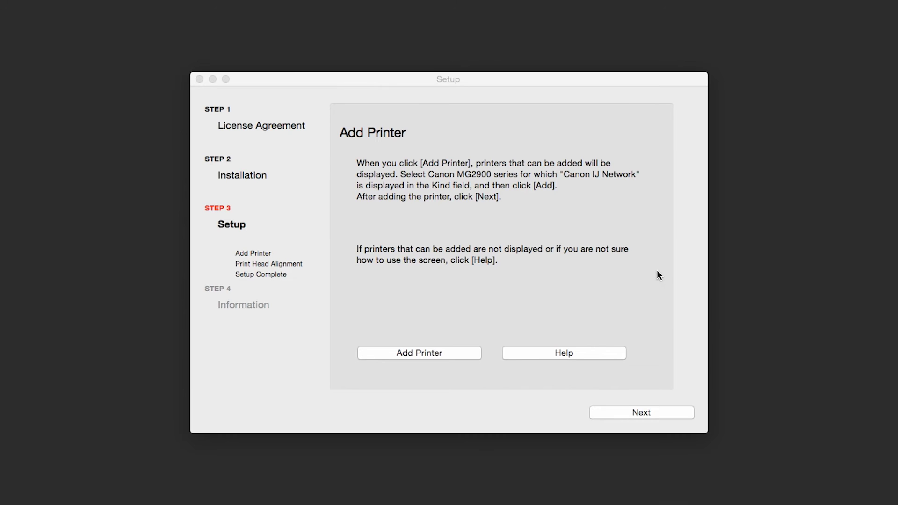
{"action": "left_click", "coordinate": [439, 354]}
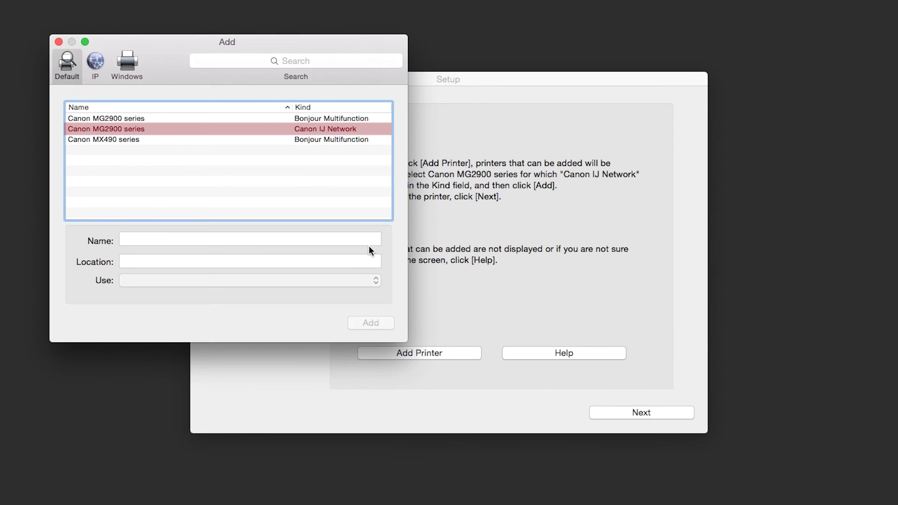
{"action": "left_click", "coordinate": [341, 130]}
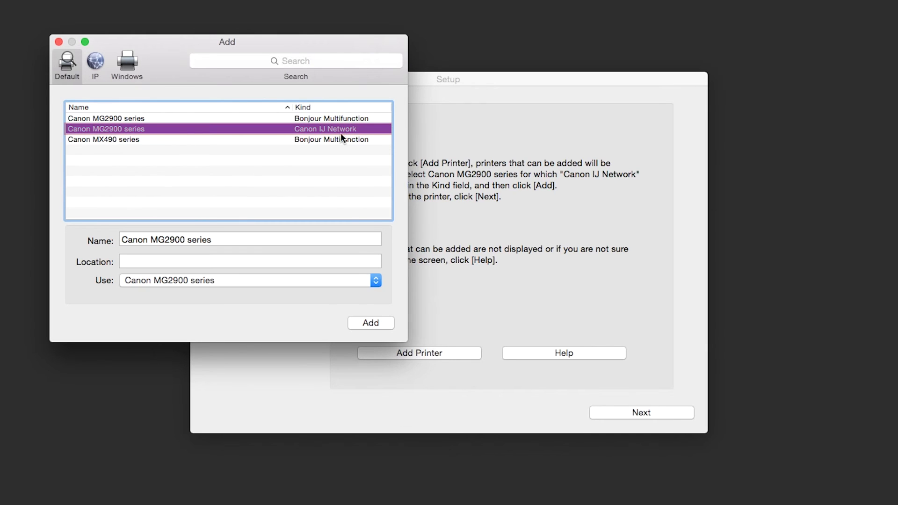
{"action": "left_click", "coordinate": [366, 325]}
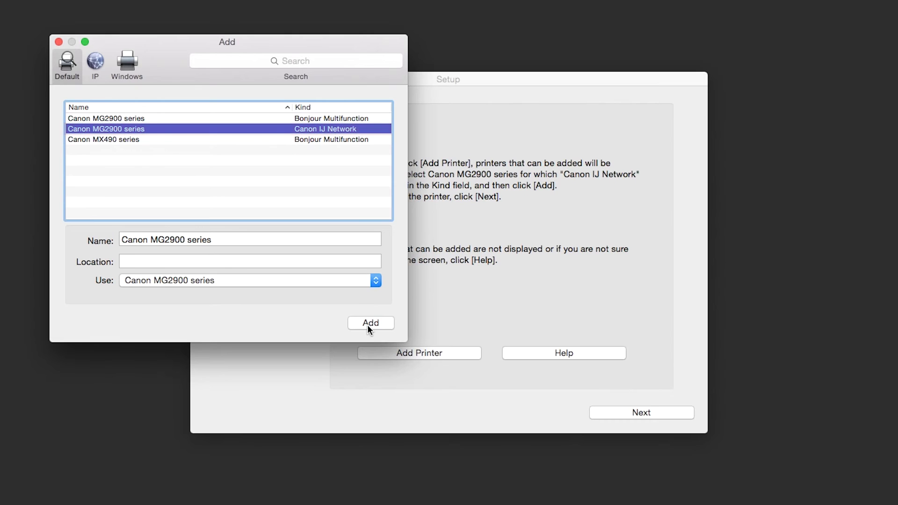
{"action": "left_click", "coordinate": [367, 324]}
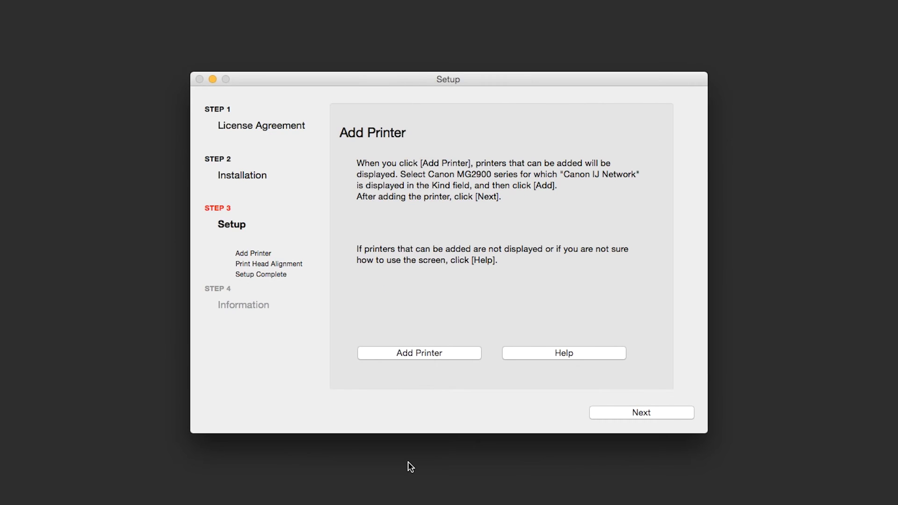
{"action": "left_click", "coordinate": [624, 415]}
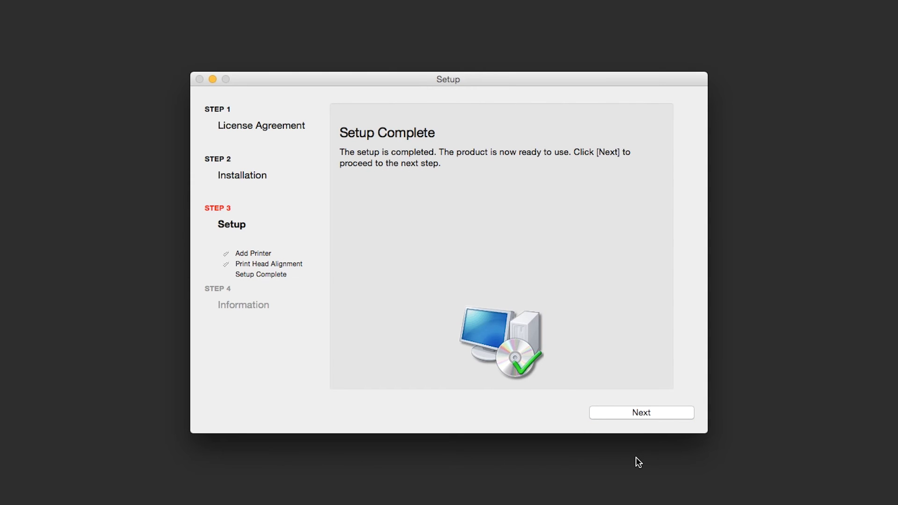
Continue past print head alignment and the Setup Complete page.
{"action": "left_click", "coordinate": [637, 414]}
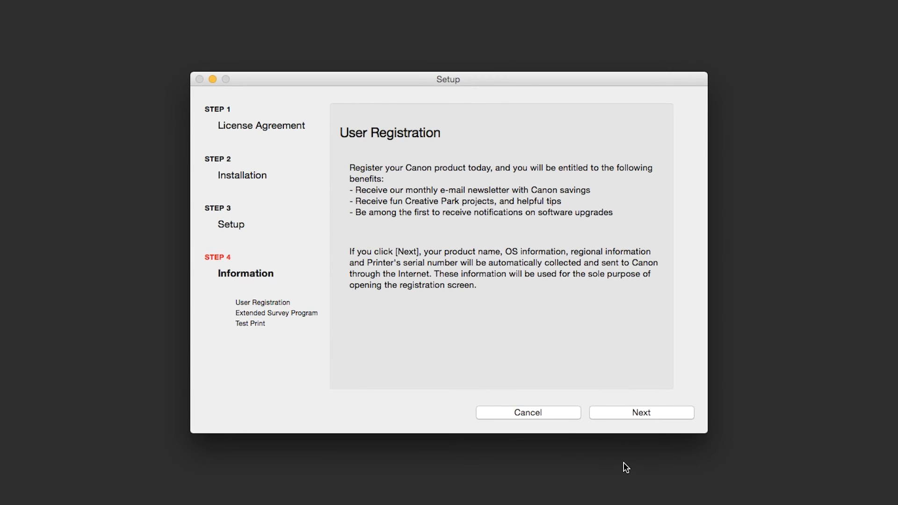
Proceed through User Registration and answer the Extended Survey Program prompt.
{"action": "left_click", "coordinate": [642, 412]}
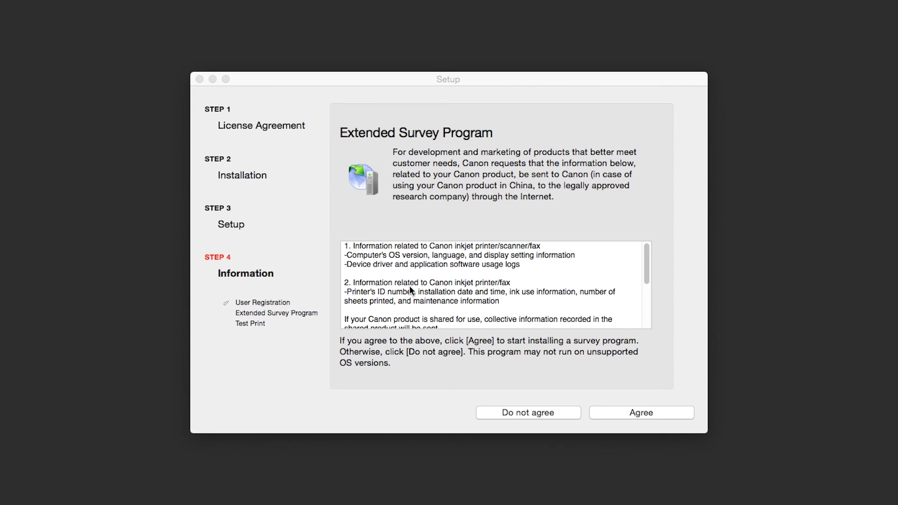
{"action": "left_click", "coordinate": [632, 414]}
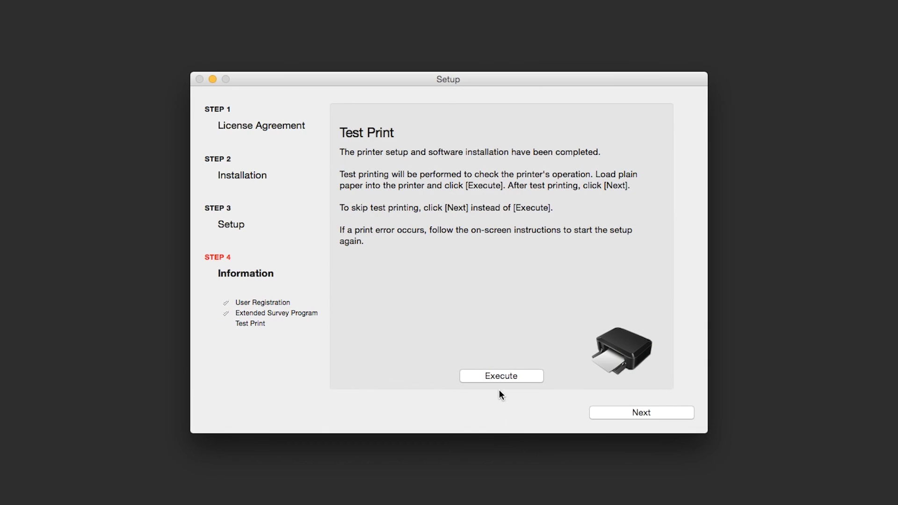
Print a test page on the Canon MG2900 series and finish the installation.
{"action": "left_click", "coordinate": [500, 375]}
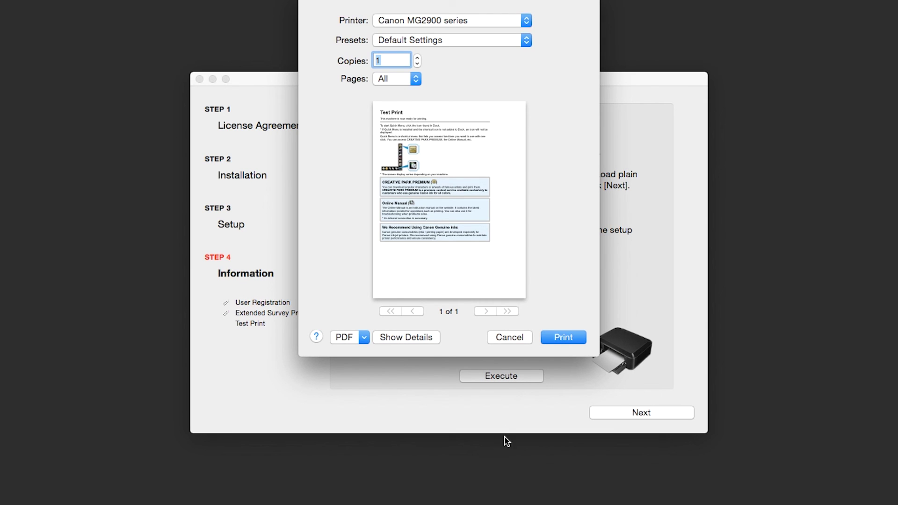
{"action": "left_click", "coordinate": [558, 336]}
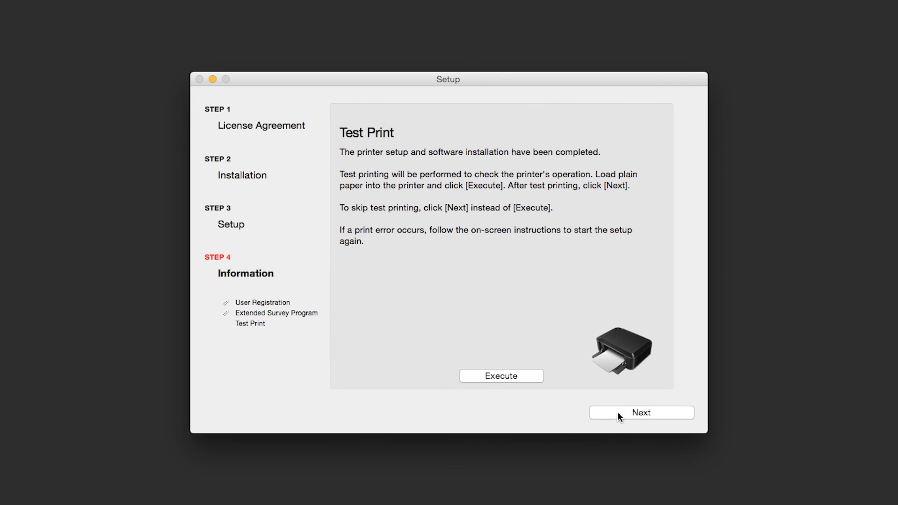
{"action": "left_click", "coordinate": [617, 411]}
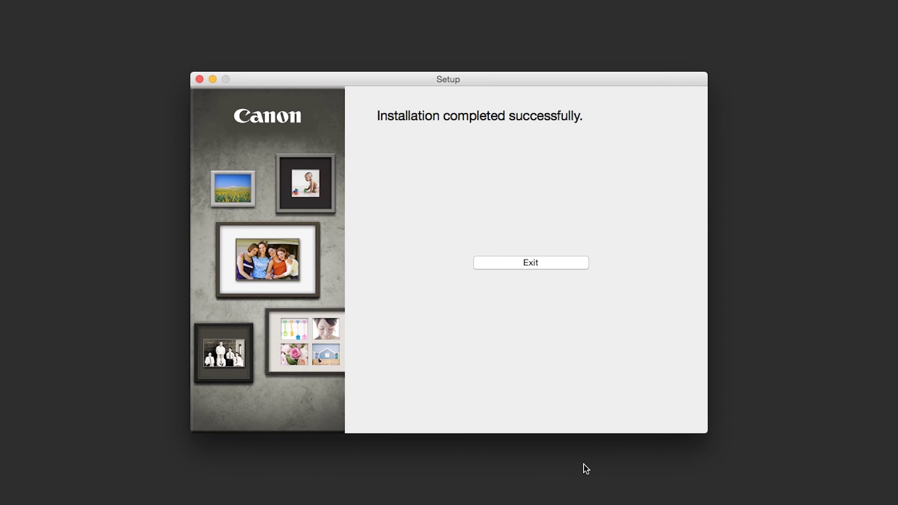